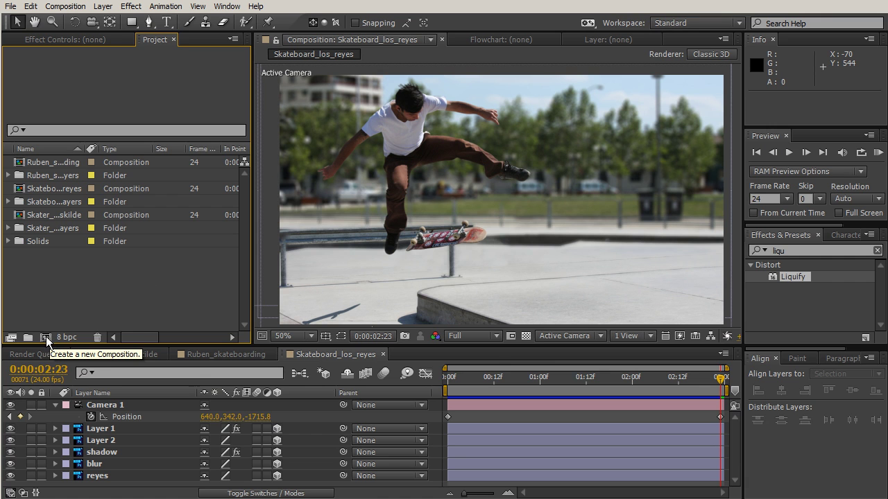
Create a 1280×720, 24 fps composition named Main with duration 0:00:09:00.
{"action": "left_click", "coordinate": [65, 6]}
{"action": "left_click", "coordinate": [31, 20]}
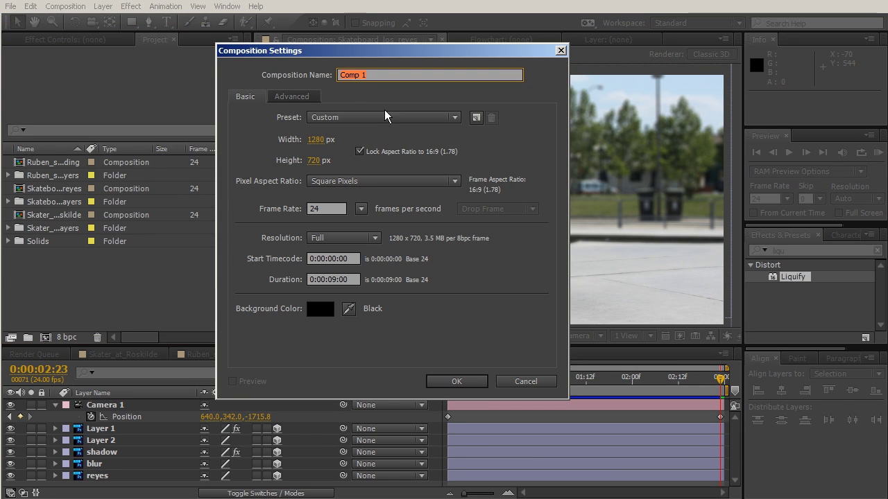
{"action": "type", "text": "fM"}
{"action": "left_click", "coordinate": [336, 279]}
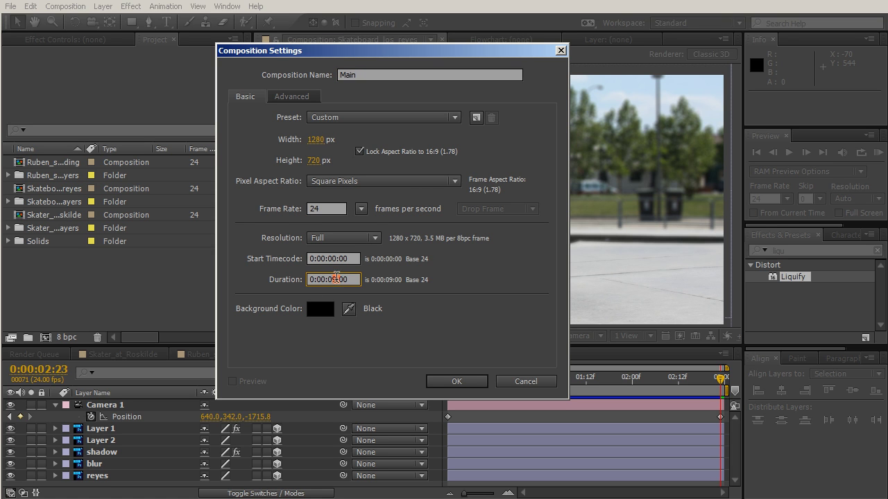
{"action": "left_click", "coordinate": [478, 382]}
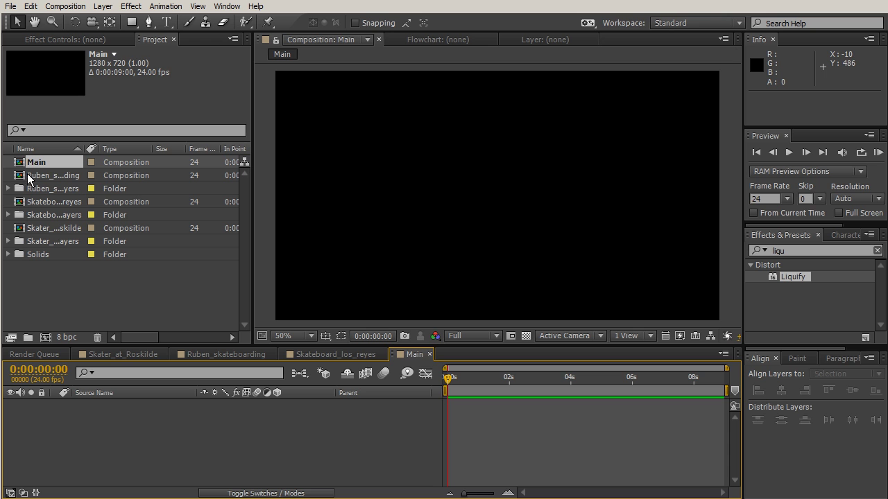
Drop Skater_at_Roskilde at the start of Main and confirm it ends at 0:00:03:00.
{"action": "left_click", "coordinate": [22, 203]}
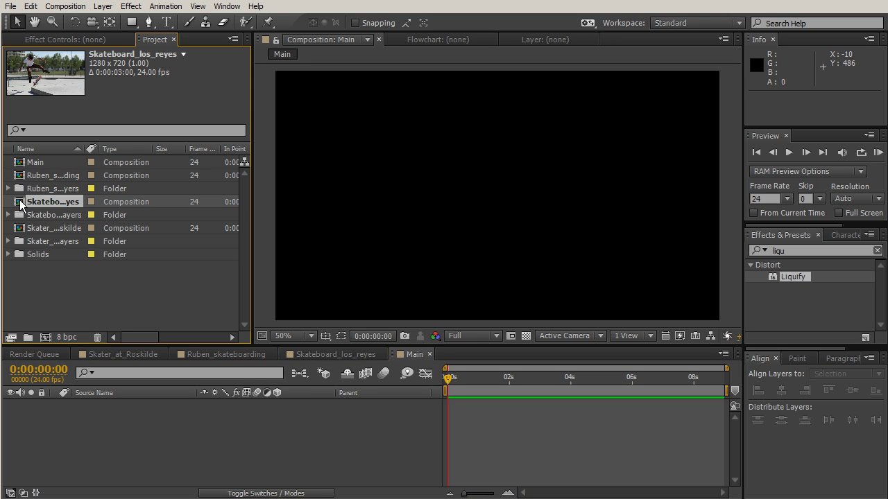
{"action": "left_click", "coordinate": [21, 230]}
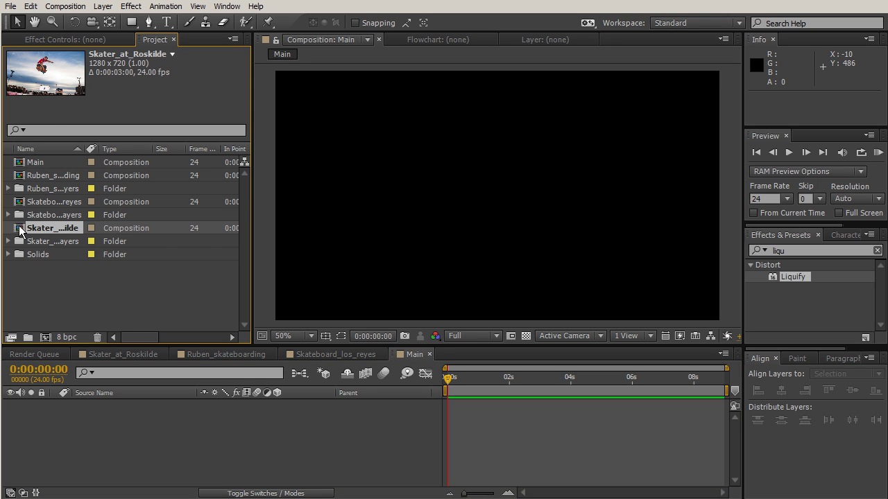
{"action": "left_click_drag", "start_coordinate": [20, 228], "coordinate": [447, 419]}
{"action": "left_click_drag", "start_coordinate": [449, 382], "coordinate": [536, 386]}
{"action": "key", "text": "Page_Down"}
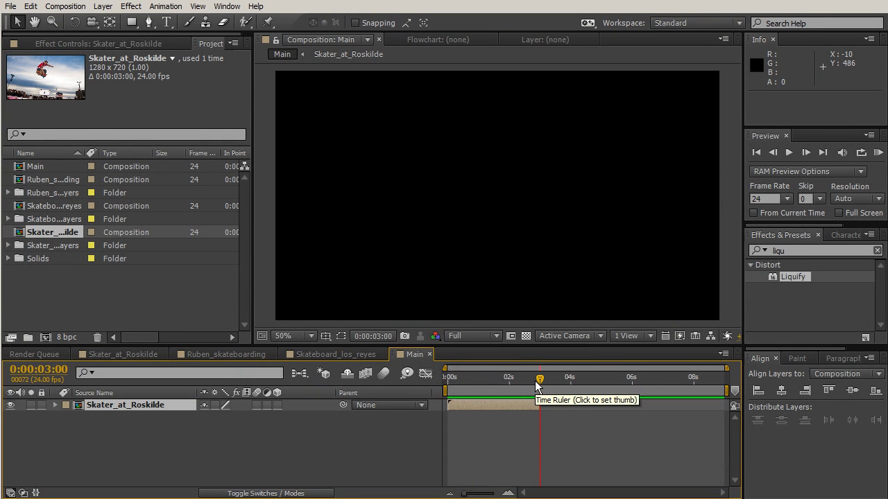
{"action": "key", "text": "Page_Up"}
{"action": "key", "text": "Page_Down"}
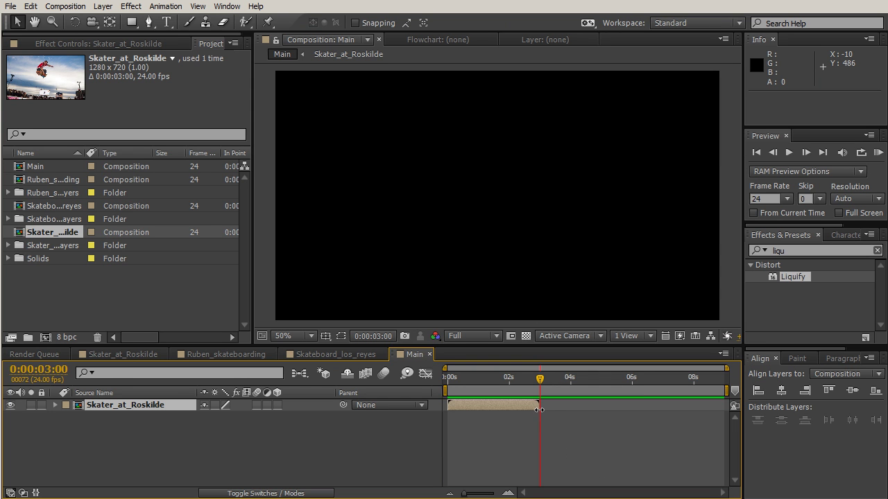
Drop Ruben_skateboarding into Main at 0:00:03:00 and confirm it ends at 0:00:06:00.
{"action": "left_click", "coordinate": [35, 193]}
{"action": "left_click", "coordinate": [39, 204]}
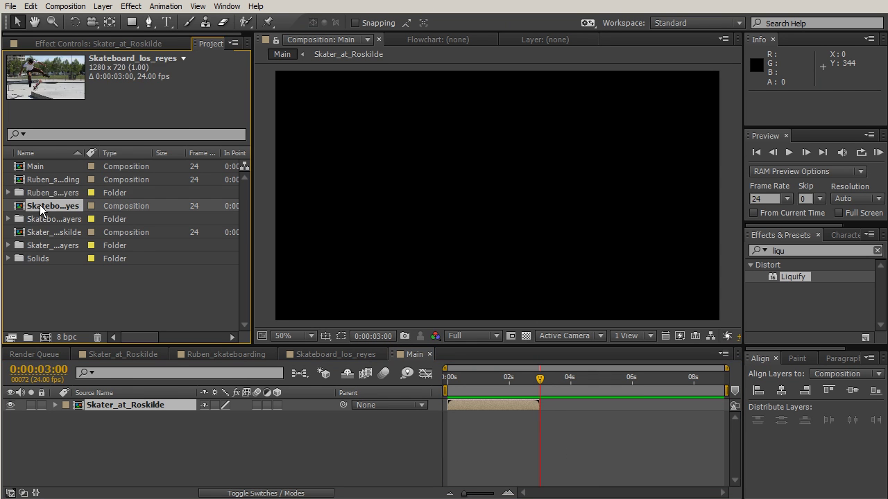
{"action": "left_click", "coordinate": [40, 178]}
{"action": "left_click_drag", "start_coordinate": [28, 180], "coordinate": [540, 427]}
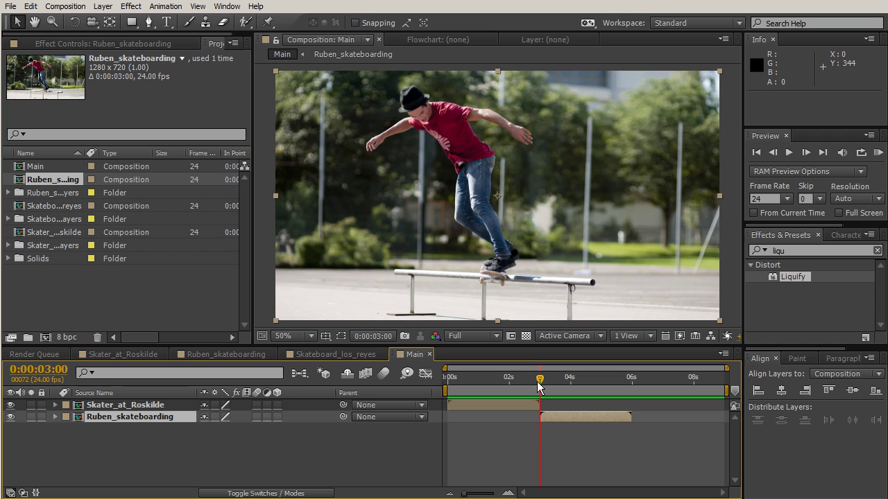
{"action": "left_click_drag", "start_coordinate": [537, 382], "coordinate": [627, 391]}
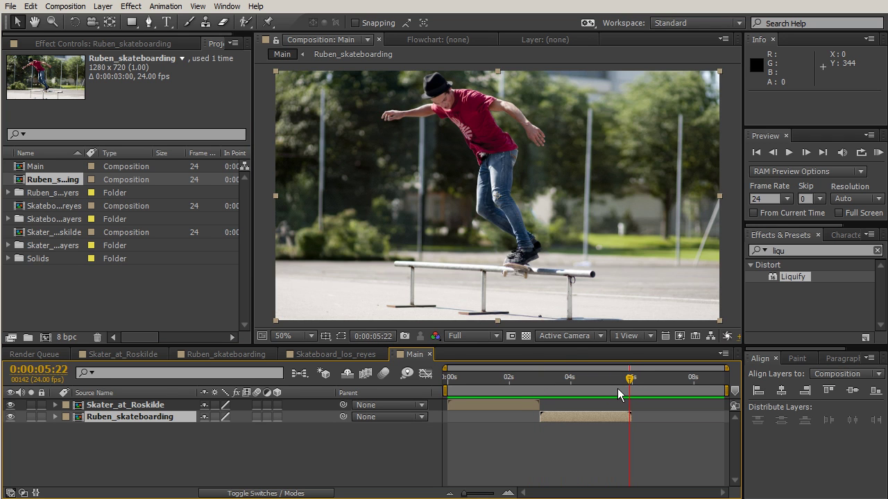
{"action": "key", "text": "Page_Down"}
{"action": "key", "text": "Page_Up"}
{"action": "key", "text": "Page_Down"}
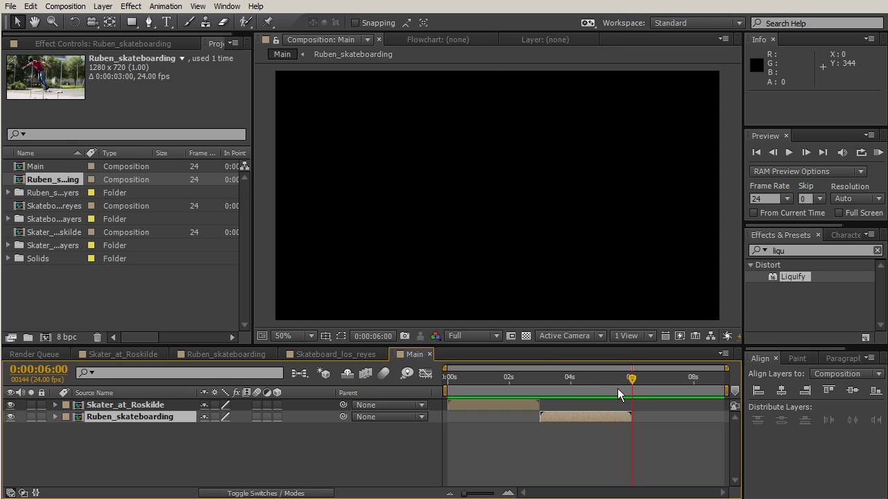
Add Skateboard_los_reyes to Main at 0:00:06:00 and RAM-preview all three clips.
{"action": "left_click", "coordinate": [36, 231]}
{"action": "left_click", "coordinate": [29, 206]}
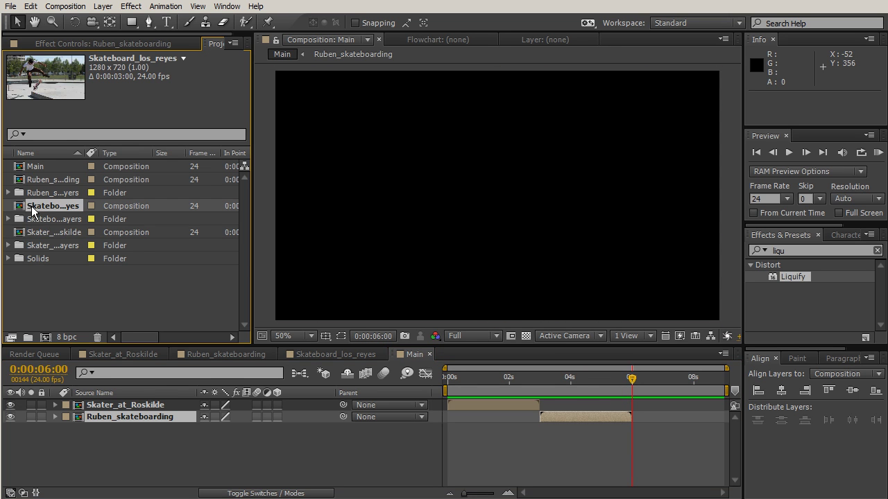
{"action": "mouse_move", "coordinate": [20, 208]}
{"action": "left_mouse_down"}
{"action": "mouse_move", "coordinate": [22, 217]}
{"action": "mouse_move", "coordinate": [567, 385]}
{"action": "mouse_move", "coordinate": [646, 432]}
{"action": "mouse_move", "coordinate": [632, 438]}
{"action": "left_mouse_up"}
{"action": "left_click_drag", "start_coordinate": [631, 383], "coordinate": [756, 410]}
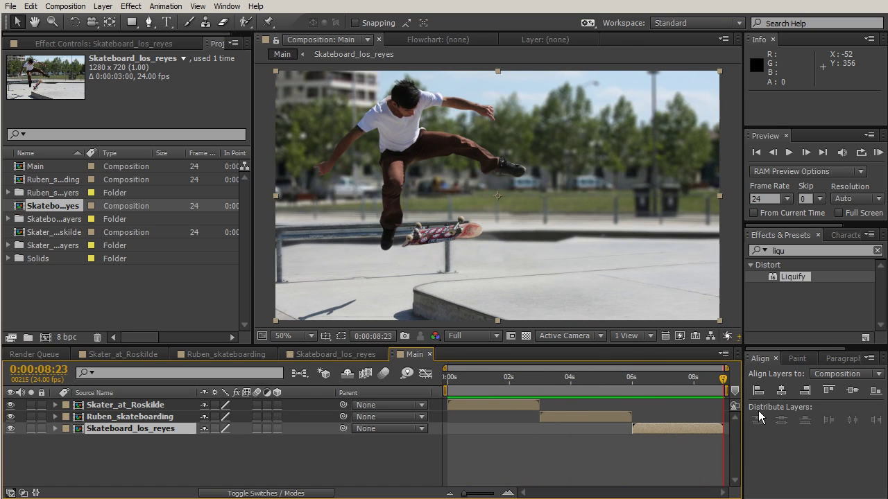
{"action": "key", "text": "KP_0"}
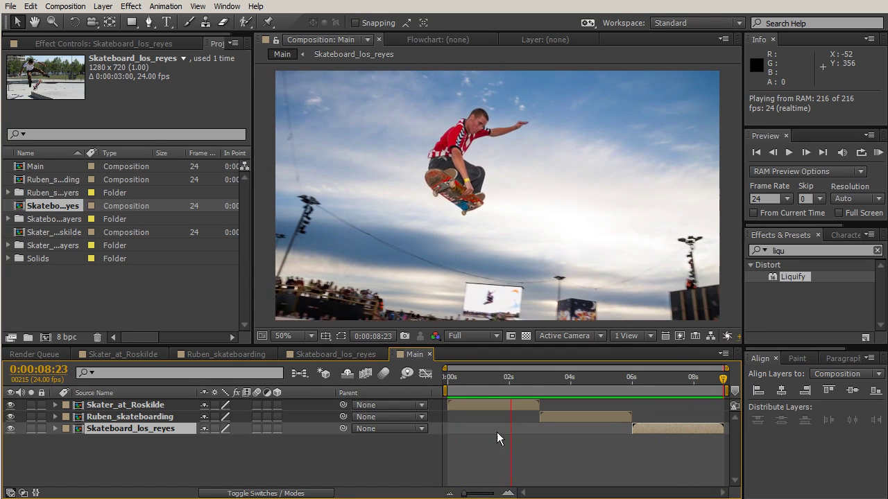
Stop the preview, scrub across the clips to compare colour, and select the Ruben_skateboarding layer.
{"action": "left_click", "coordinate": [552, 452]}
{"action": "left_click_drag", "start_coordinate": [523, 373], "coordinate": [485, 378]}
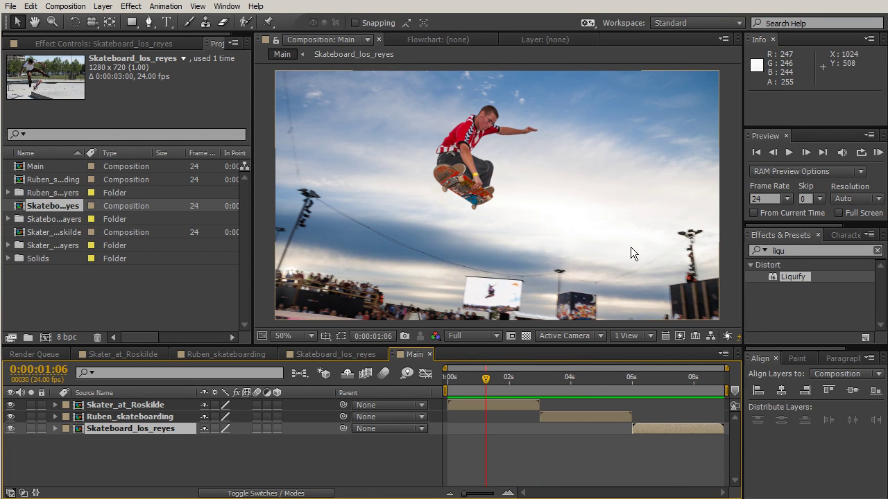
{"action": "left_click_drag", "start_coordinate": [486, 378], "coordinate": [571, 392]}
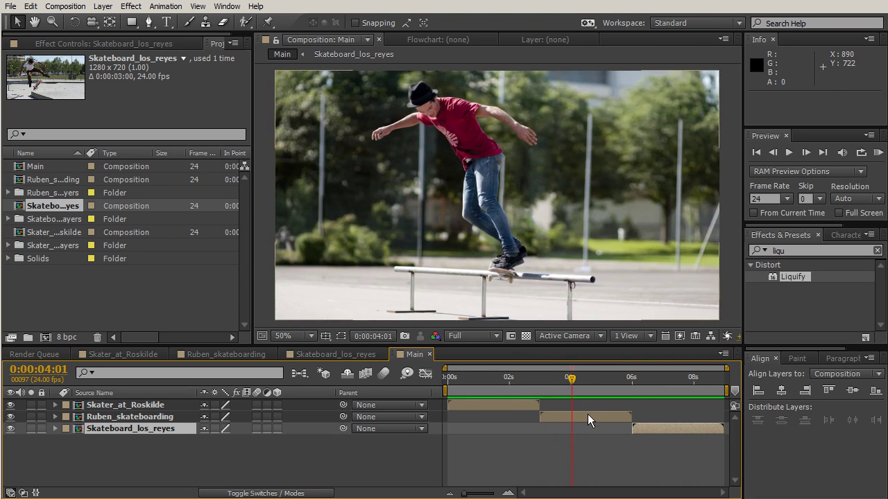
{"action": "left_click", "coordinate": [588, 415]}
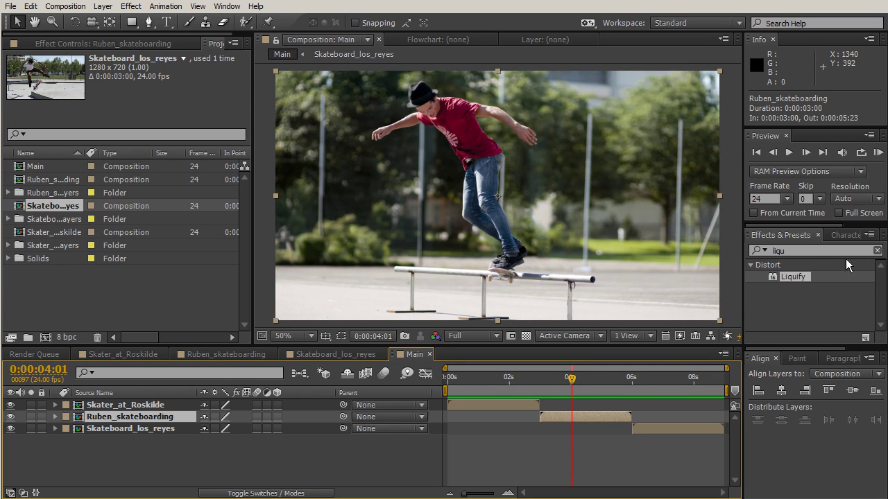
Apply Hue/Saturation to Ruben_skateboarding with Master Saturation at 17, then compare with the Skater clip.
{"action": "left_click", "coordinate": [876, 251]}
{"action": "left_click", "coordinate": [808, 251]}
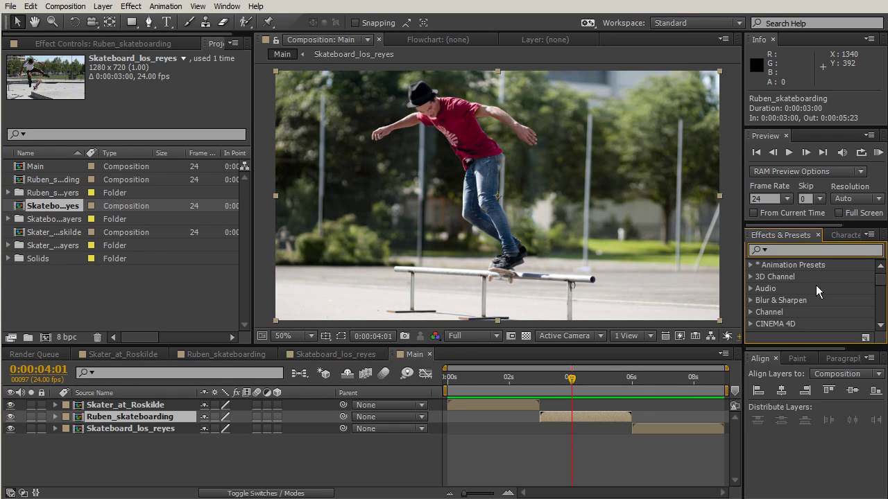
{"action": "scroll", "coordinate": [814, 283], "scroll_direction": "down", "scroll_amount": 5}
{"action": "scroll", "coordinate": [815, 282], "scroll_direction": "up", "scroll_amount": 5}
{"action": "scroll", "coordinate": [814, 283], "scroll_direction": "up", "scroll_amount": 2}
{"action": "type", "text": "hue"}
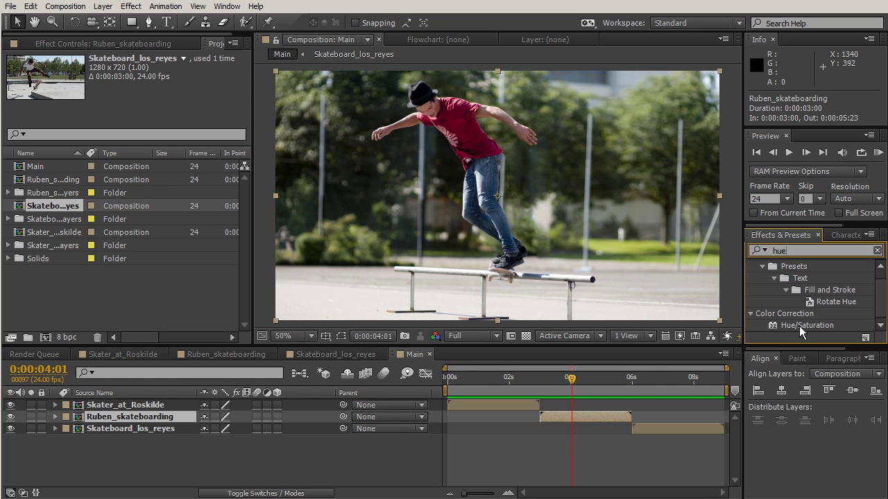
{"action": "left_click", "coordinate": [806, 324]}
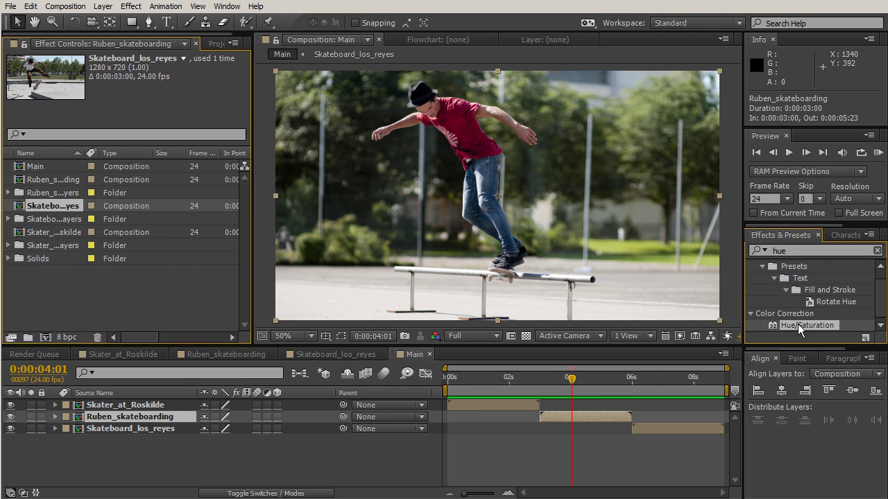
{"action": "double_click", "coordinate": [798, 324]}
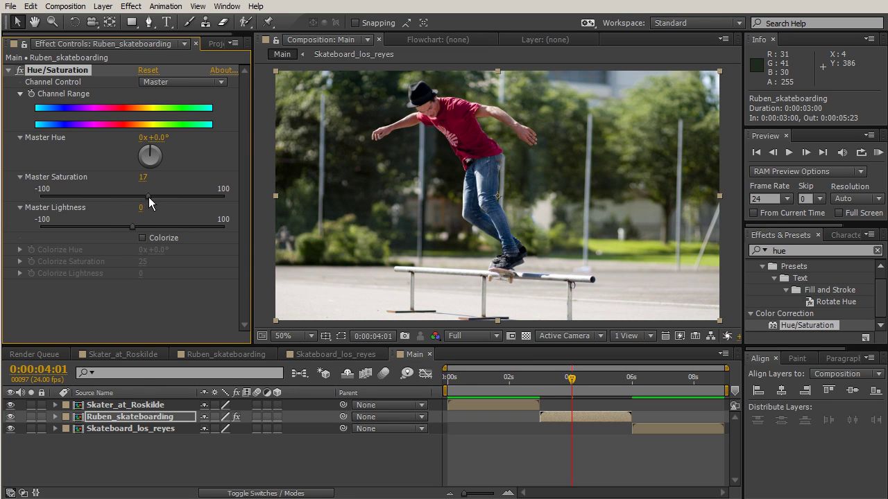
{"action": "left_click_drag", "start_coordinate": [149, 198], "coordinate": [148, 199]}
{"action": "left_click_drag", "start_coordinate": [574, 385], "coordinate": [659, 388]}
Apply Hue/Saturation at Master Saturation 39 to Skateboard_los_reyes, toggling it to compare before and after.
{"action": "left_click", "coordinate": [669, 429]}
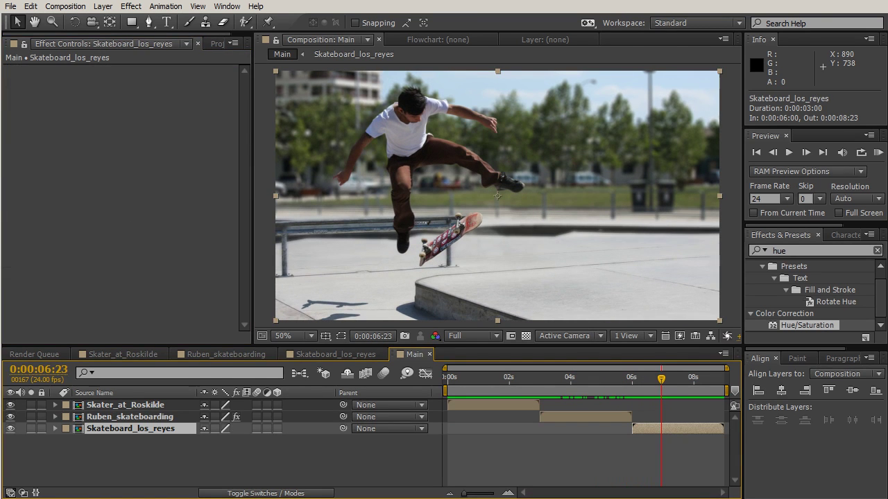
{"action": "double_click", "coordinate": [805, 324]}
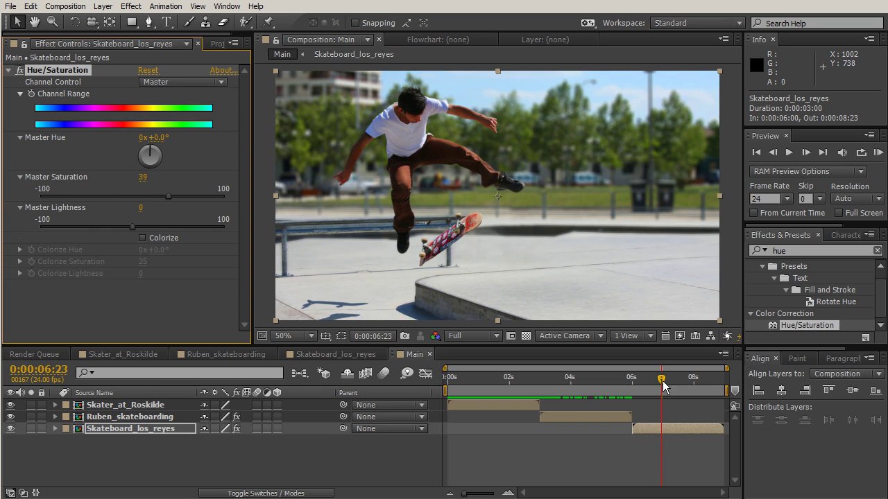
{"action": "left_click_drag", "start_coordinate": [663, 385], "coordinate": [673, 365]}
{"action": "left_click", "coordinate": [18, 74]}
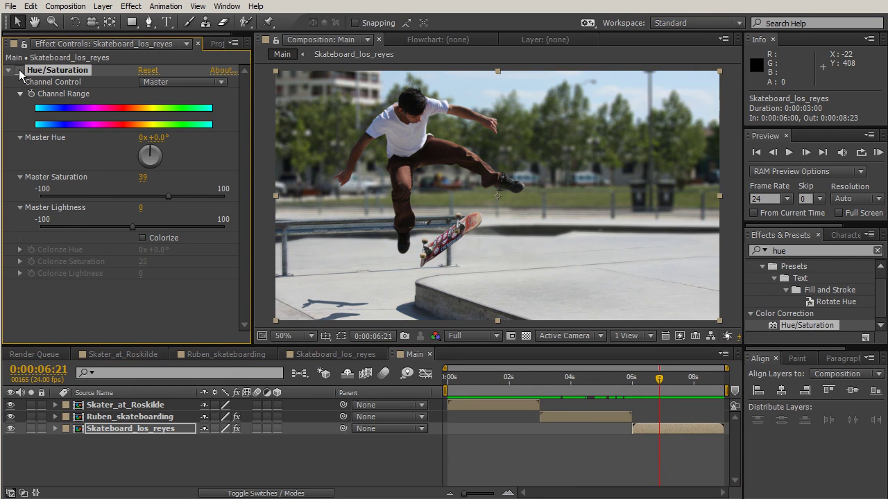
{"action": "left_click", "coordinate": [19, 72]}
{"action": "left_click", "coordinate": [20, 73]}
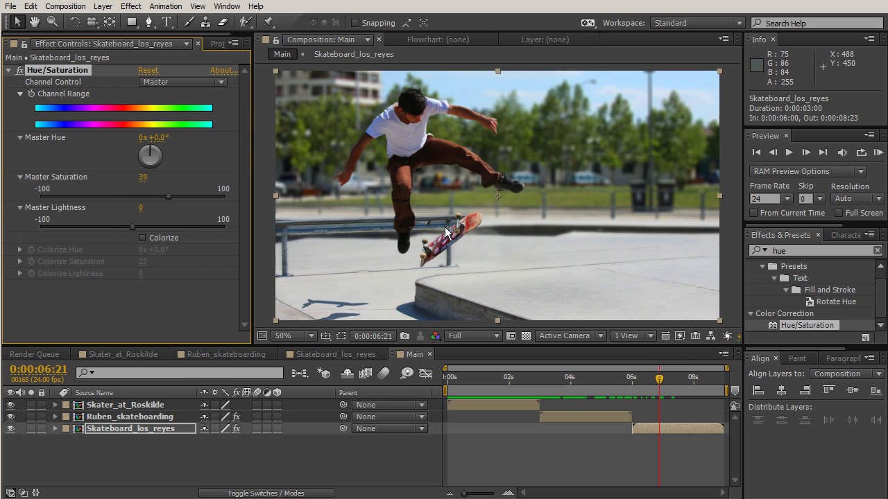
Zoom in and scrub through all three clips to compare their colour, then deselect the layer.
{"action": "key", "text": "period"}
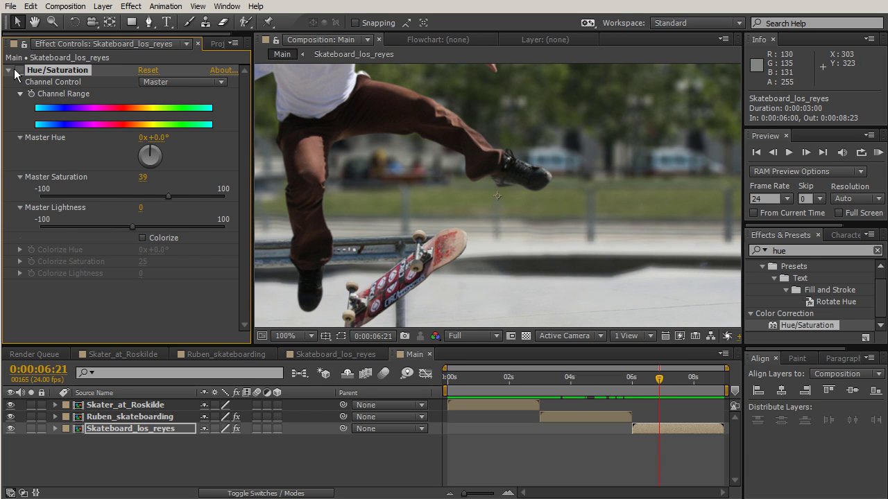
{"action": "mouse_move", "coordinate": [660, 378]}
{"action": "left_mouse_down"}
{"action": "mouse_move", "coordinate": [473, 376]}
{"action": "mouse_move", "coordinate": [674, 388]}
{"action": "left_mouse_up"}
{"action": "key", "text": "comma"}
{"action": "key", "text": "comma"}
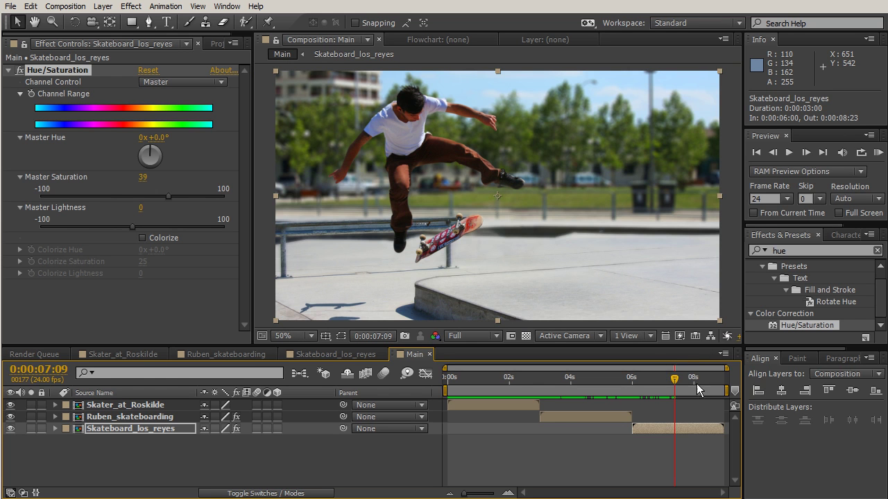
{"action": "left_click_drag", "start_coordinate": [672, 374], "coordinate": [580, 378]}
{"action": "left_click_drag", "start_coordinate": [578, 343], "coordinate": [534, 377]}
{"action": "left_click", "coordinate": [583, 455]}
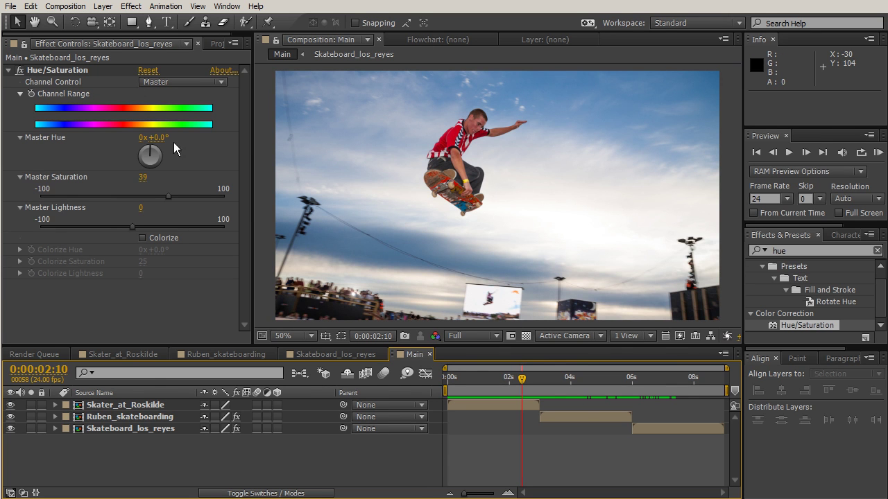
Add a new shape layer containing a comp-sized rectangle.
{"action": "left_click", "coordinate": [103, 7]}
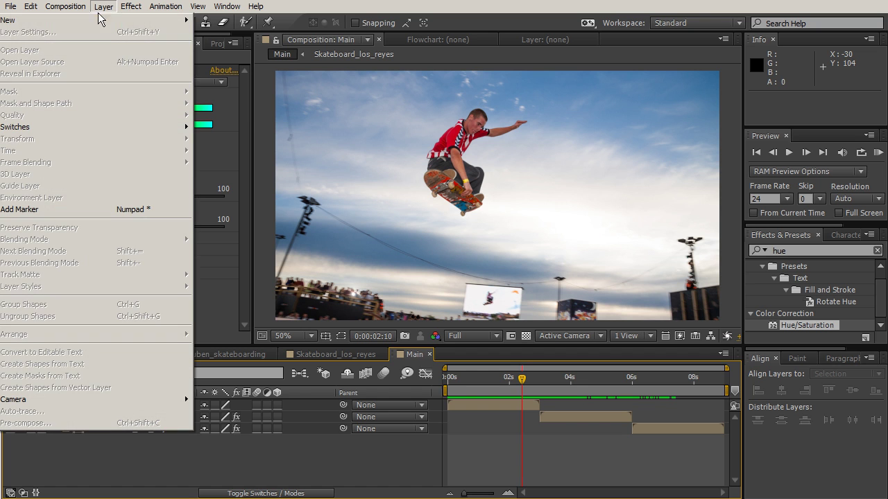
{"action": "mouse_move", "coordinate": [101, 19]}
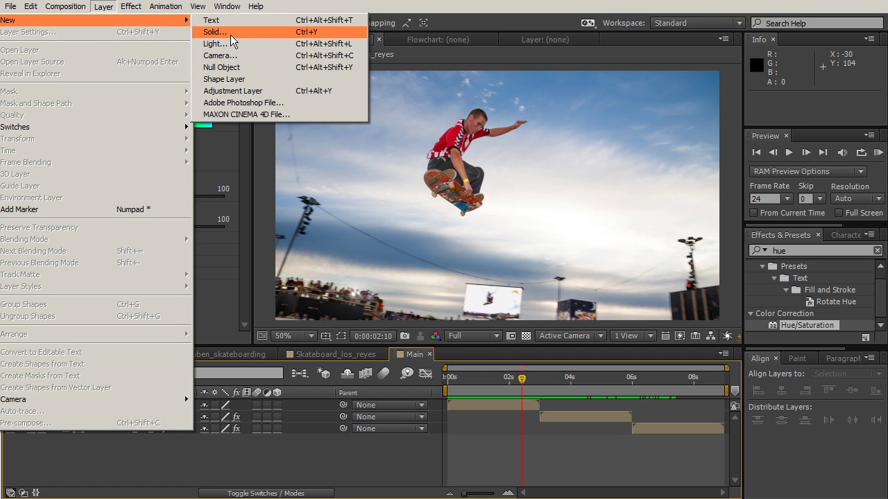
{"action": "left_click", "coordinate": [236, 81]}
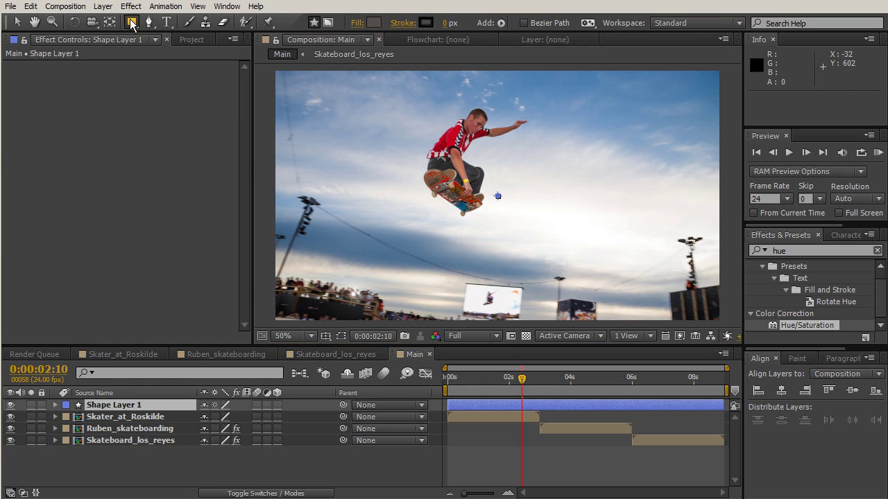
{"action": "double_click", "coordinate": [132, 22]}
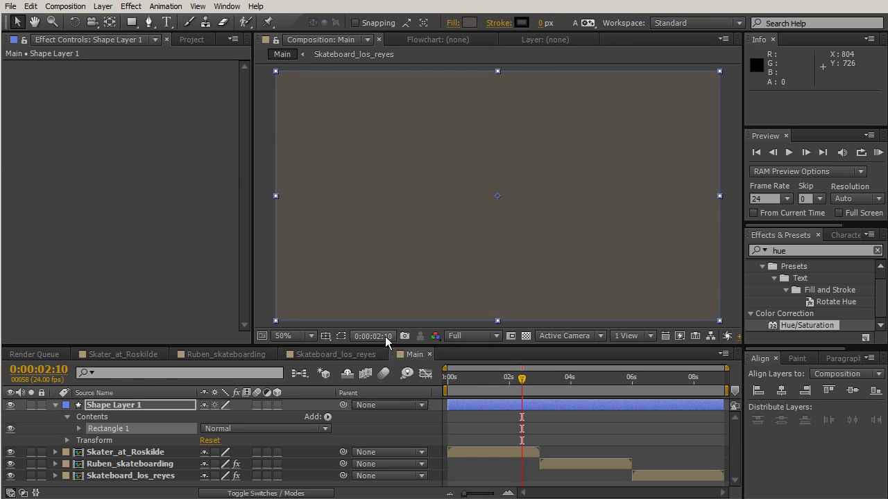
Set the rectangle's fill colour to pure black (000000).
{"action": "left_click", "coordinate": [469, 22]}
{"action": "mouse_move", "coordinate": [194, 344]}
{"action": "left_mouse_down"}
{"action": "mouse_move", "coordinate": [196, 390]}
{"action": "mouse_move", "coordinate": [254, 455]}
{"action": "left_mouse_up"}
{"action": "left_click", "coordinate": [350, 249]}
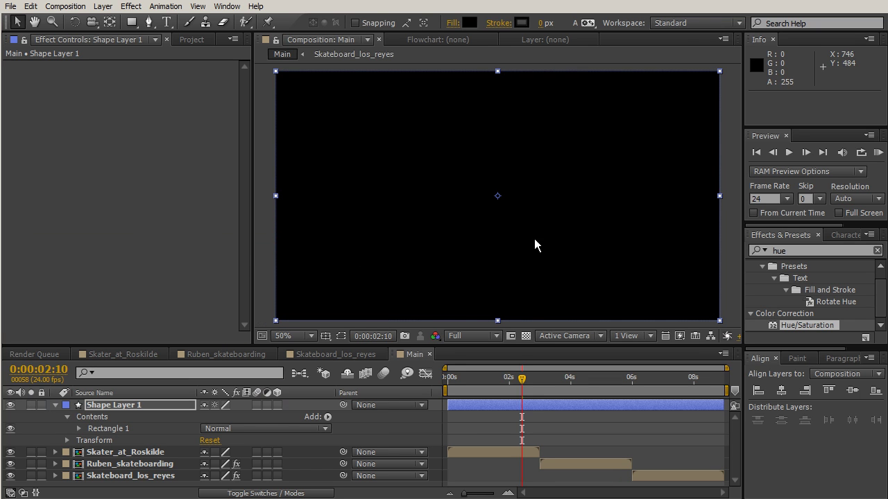
{"action": "left_click", "coordinate": [134, 23]}
{"action": "left_click", "coordinate": [134, 23]}
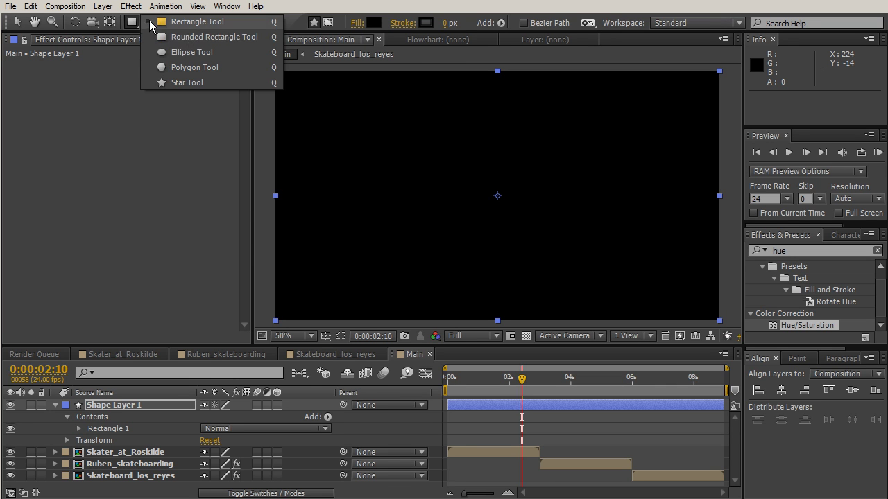
Draw an ellipse mask spanning the frame on Shape Layer 1 using the Ellipse tool as a mask.
{"action": "left_click", "coordinate": [191, 21]}
{"action": "left_click", "coordinate": [131, 23]}
{"action": "left_click", "coordinate": [189, 53]}
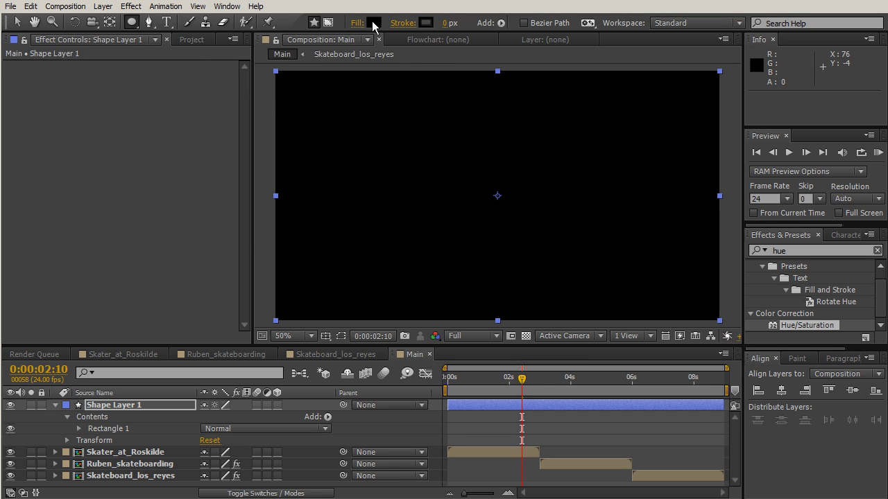
{"action": "left_click", "coordinate": [329, 22]}
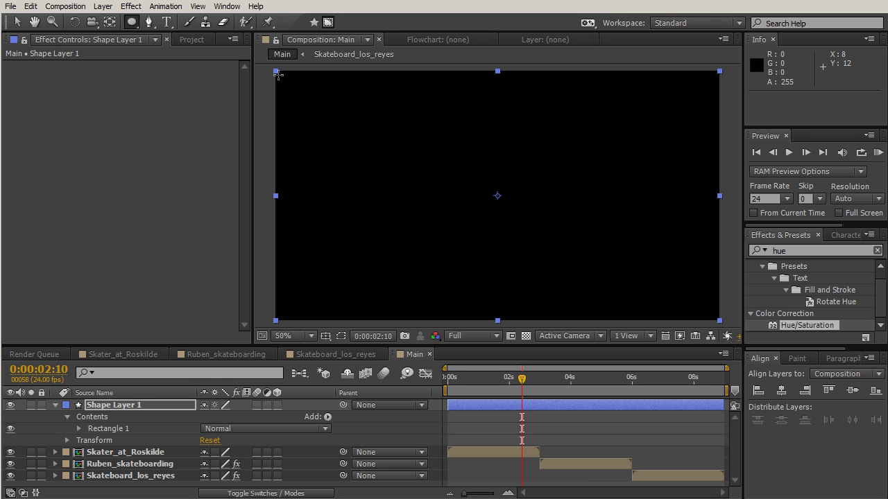
{"action": "left_click_drag", "start_coordinate": [276, 74], "coordinate": [717, 319]}
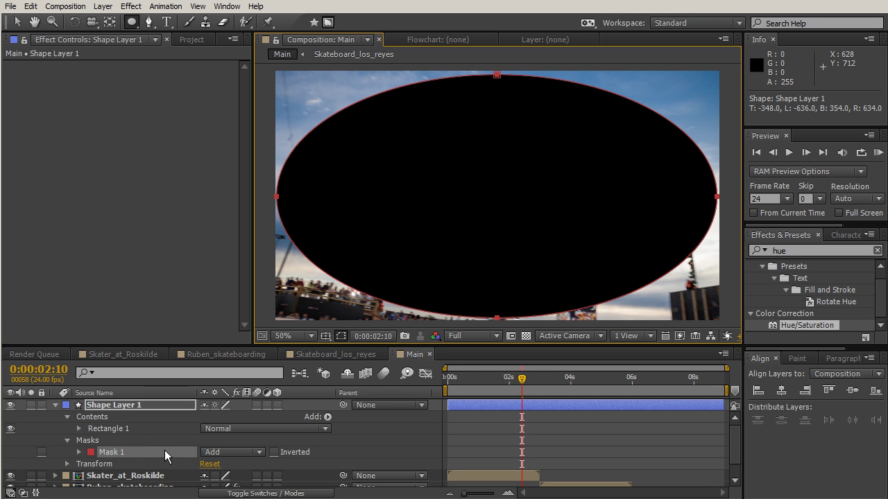
Invert Mask 1 and set its Mask Feather to 270,270 pixels.
{"action": "left_click", "coordinate": [275, 451]}
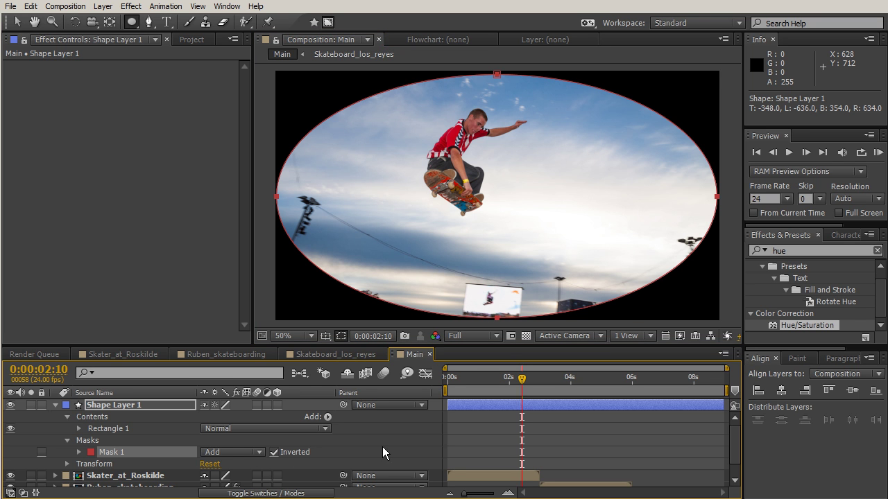
{"action": "left_click", "coordinate": [78, 452]}
{"action": "left_click", "coordinate": [78, 452]}
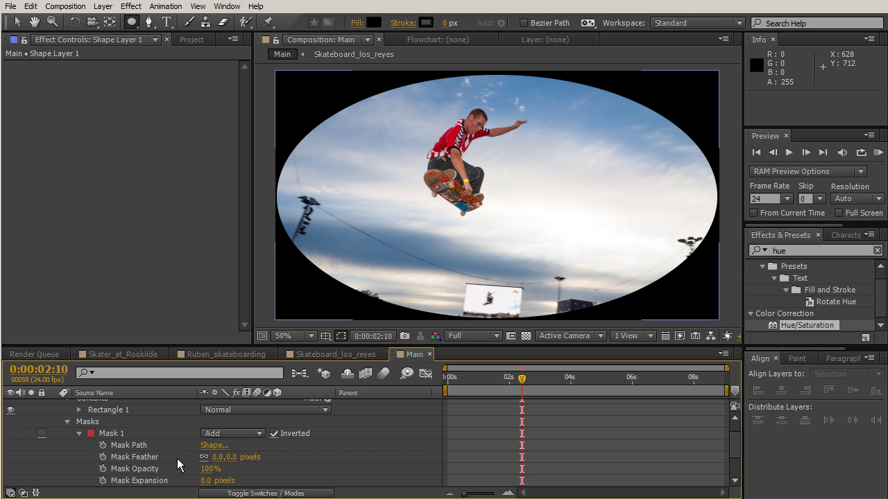
{"action": "left_click_drag", "start_coordinate": [215, 457], "coordinate": [415, 455]}
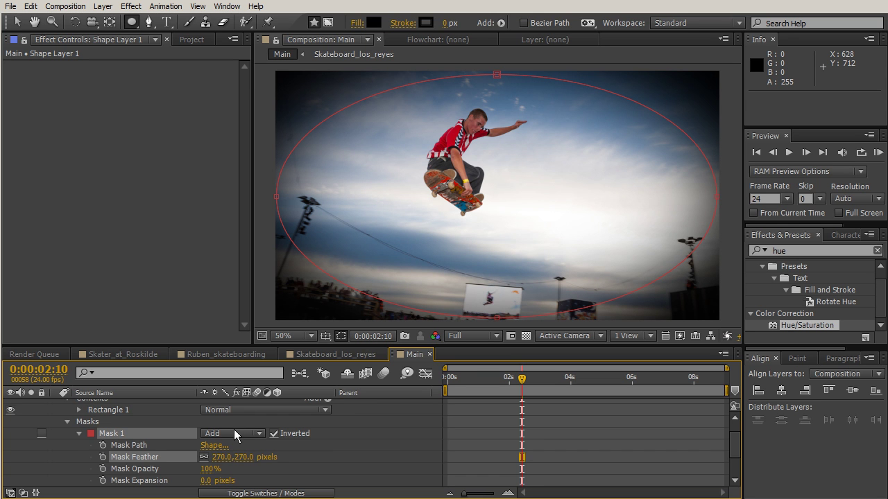
{"action": "scroll", "coordinate": [98, 404], "scroll_direction": "up", "scroll_amount": 2}
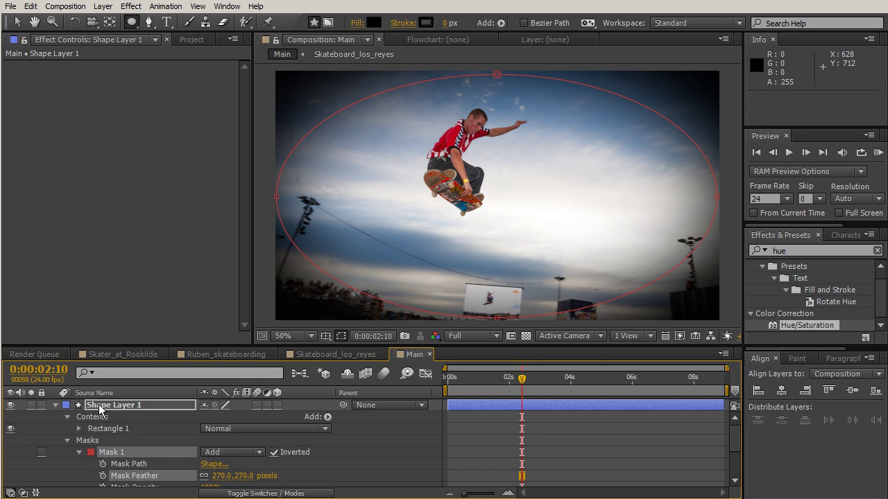
{"action": "left_click", "coordinate": [545, 404]}
{"action": "left_click", "coordinate": [232, 493]}
Switch Shape Layer 1's blending mode to Multiply and lower its Opacity to 48%.
{"action": "left_click", "coordinate": [227, 407]}
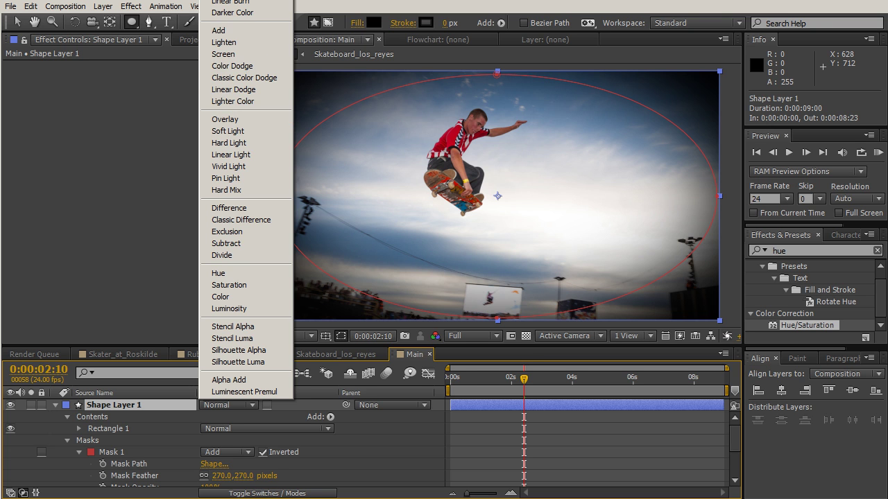
{"action": "left_click", "coordinate": [233, 0]}
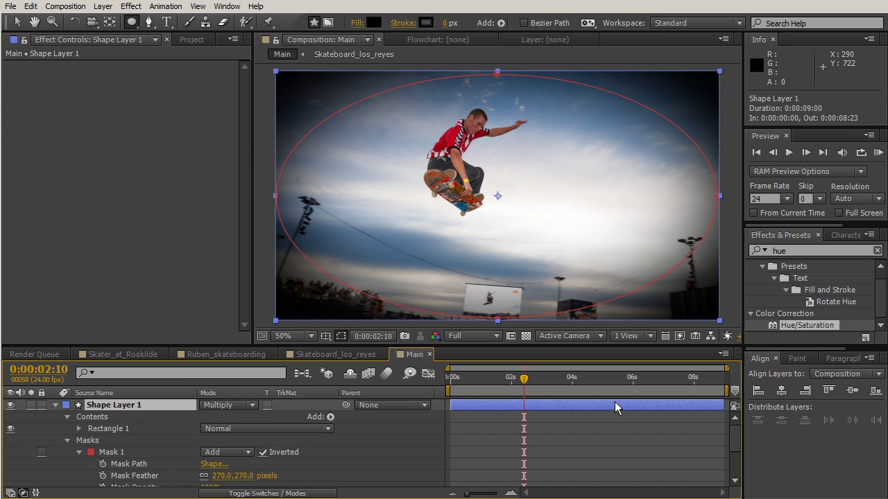
{"action": "key", "text": "t"}
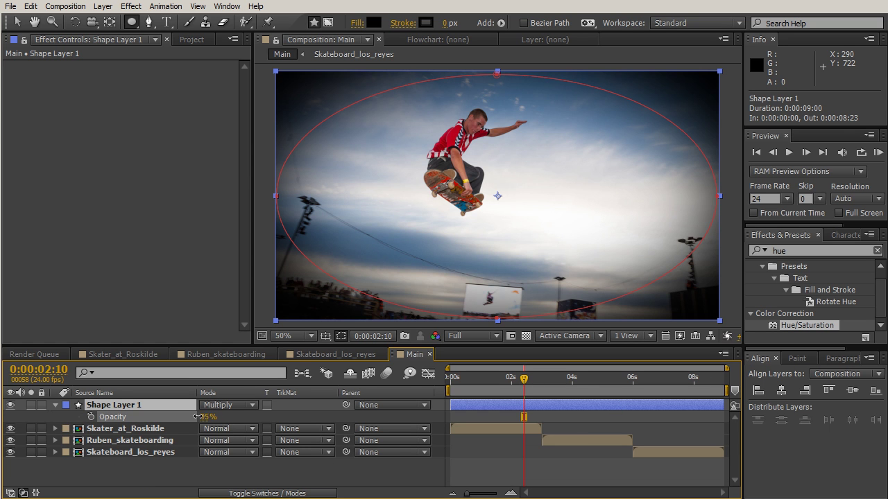
{"action": "left_click_drag", "start_coordinate": [192, 416], "coordinate": [176, 418]}
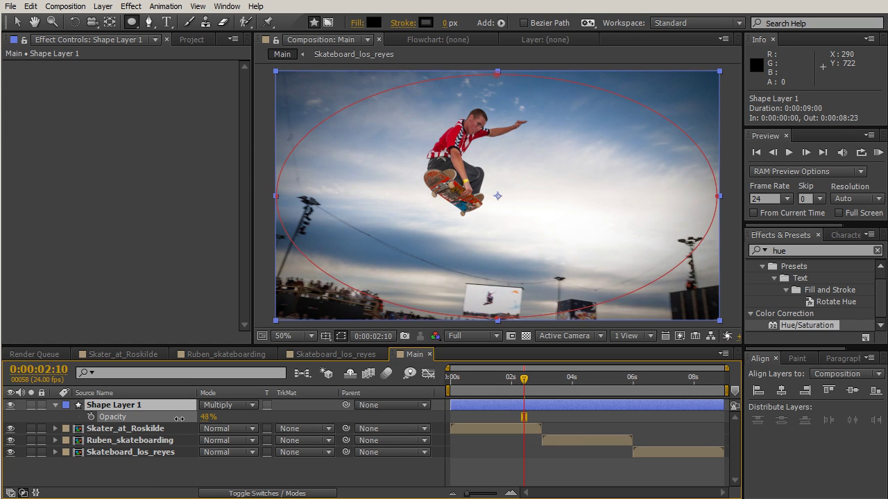
{"action": "left_click", "coordinate": [559, 468]}
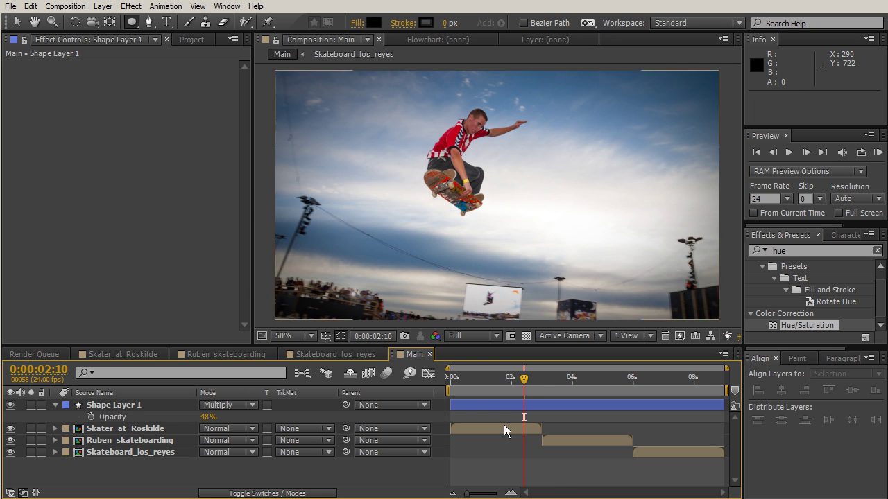
{"action": "left_click", "coordinate": [522, 383]}
{"action": "left_click_drag", "start_coordinate": [505, 386], "coordinate": [491, 402]}
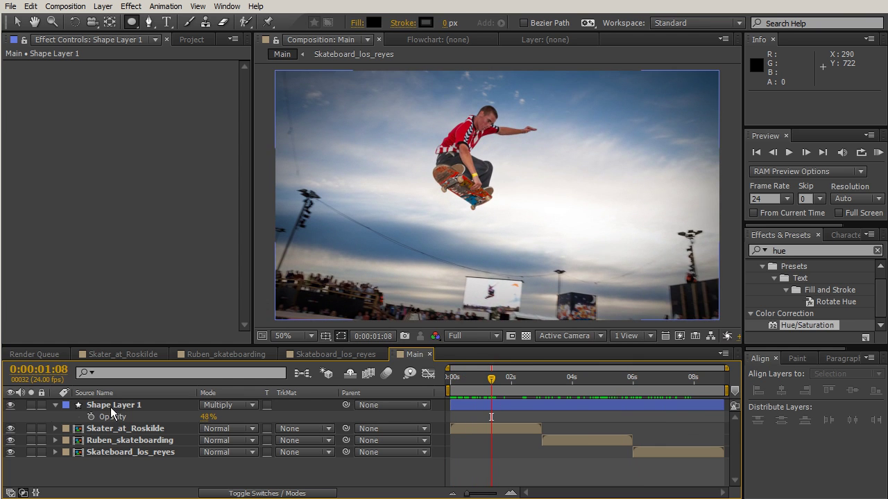
{"action": "left_click", "coordinate": [10, 405]}
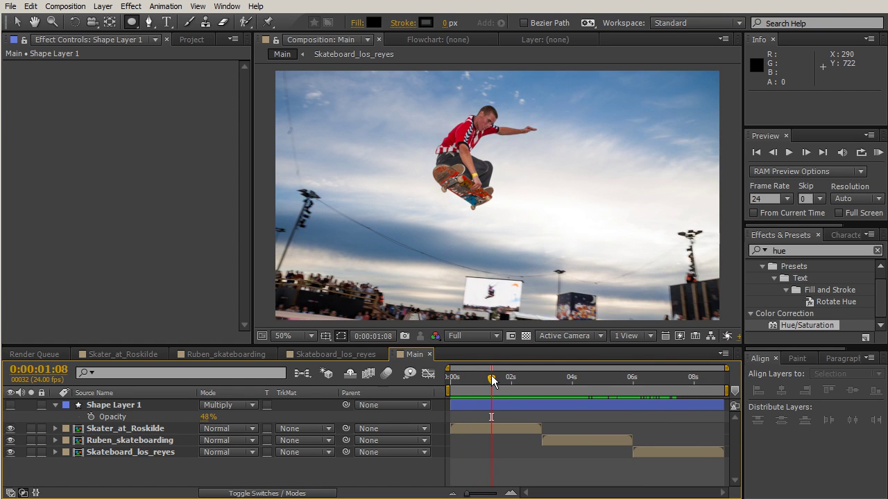
{"action": "left_click_drag", "start_coordinate": [493, 381], "coordinate": [562, 390]}
{"action": "left_click", "coordinate": [10, 407]}
Start a RAM Preview of the Main composition from the numeric keypad 0 key.
{"action": "key", "text": "KP_0"}
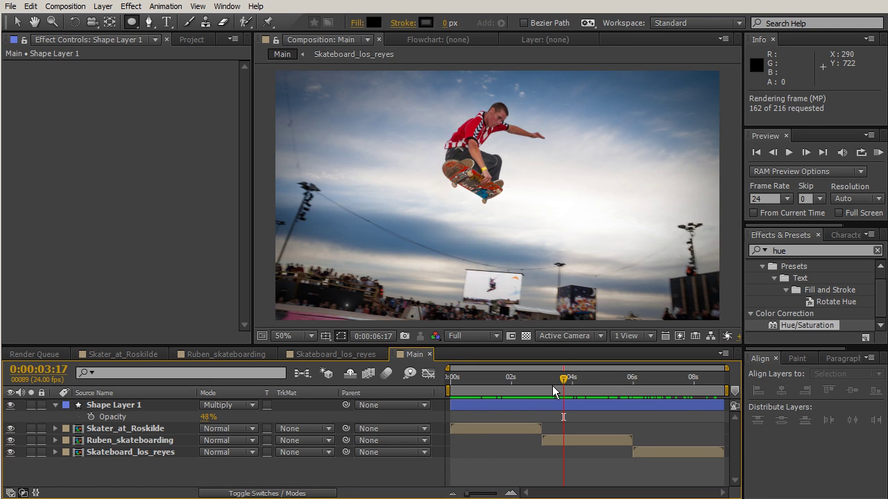